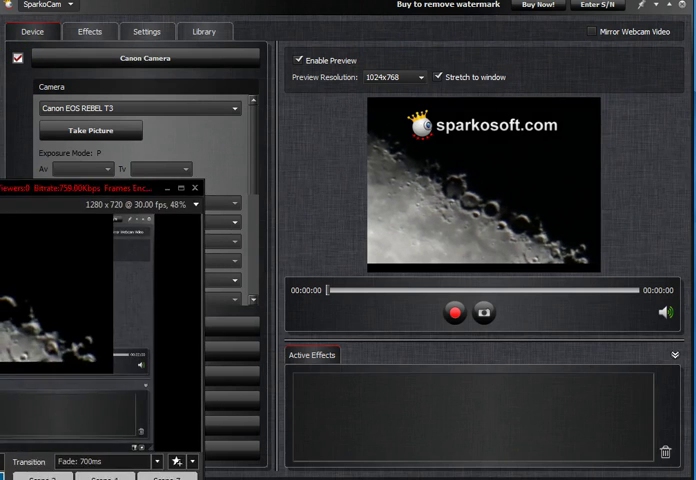
Check the moon feed in the XSplit streaming window, then park that window mostly off screen.
{"action": "left_click_drag", "start_coordinate": [100, 188], "coordinate": [0, 62]}
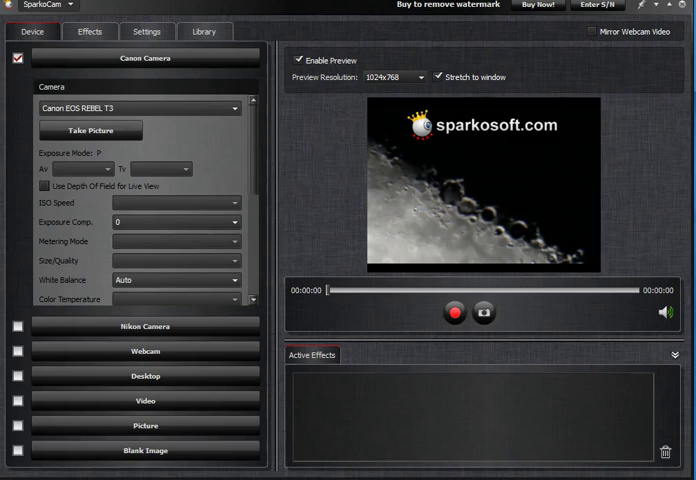
{"action": "left_click_drag", "start_coordinate": [2, 86], "coordinate": [449, 88]}
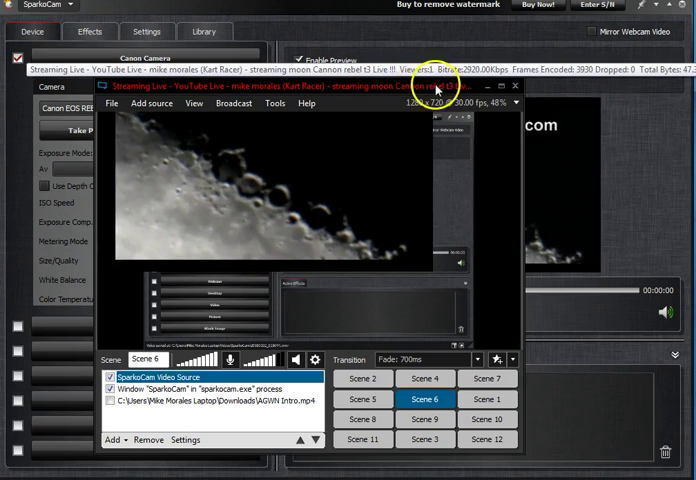
{"action": "left_click_drag", "start_coordinate": [436, 88], "coordinate": [2, 130]}
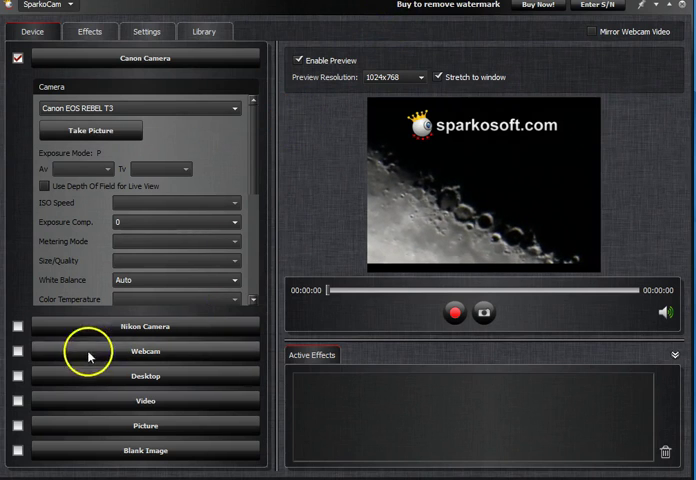
Switch SparkoCam to the HP HD Webcam and lower its brightness to -1.
{"action": "left_click", "coordinate": [18, 351]}
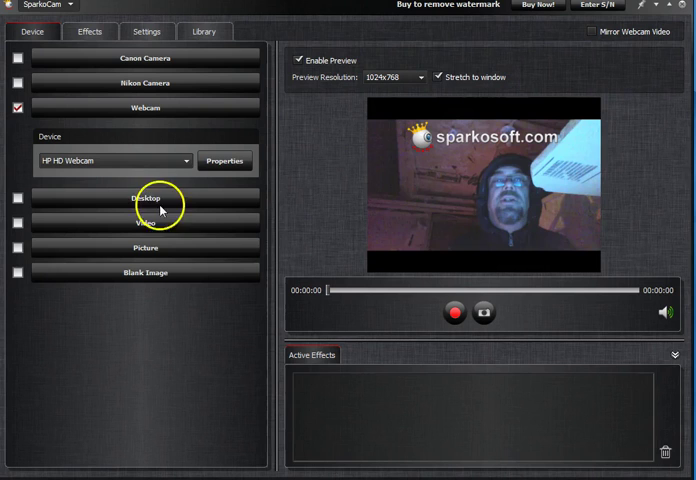
{"action": "left_click", "coordinate": [215, 161]}
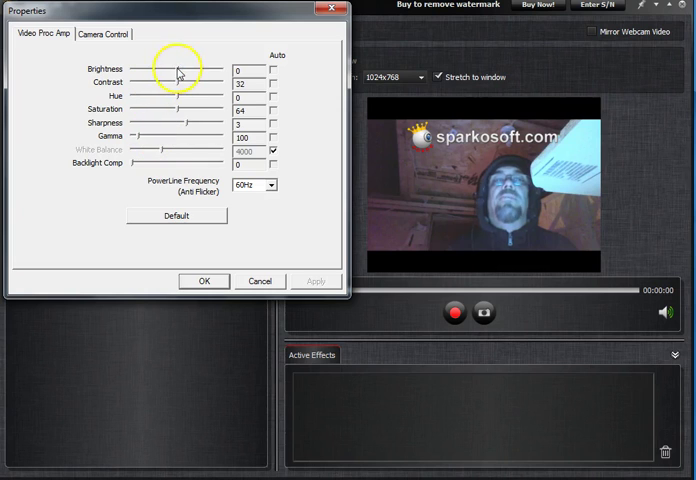
{"action": "mouse_move", "coordinate": [180, 72]}
{"action": "left_mouse_down"}
{"action": "mouse_move", "coordinate": [187, 70]}
{"action": "mouse_move", "coordinate": [160, 81]}
{"action": "left_mouse_up"}
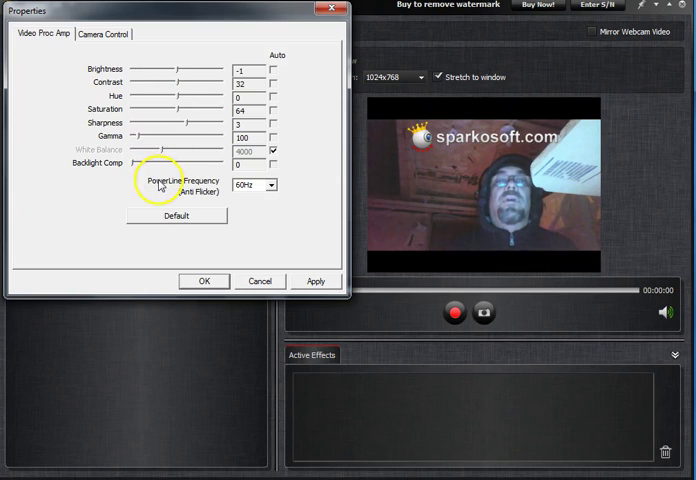
Zoom the webcam to 400% under Camera Control, reset it to 100%, and confirm.
{"action": "left_click", "coordinate": [103, 34]}
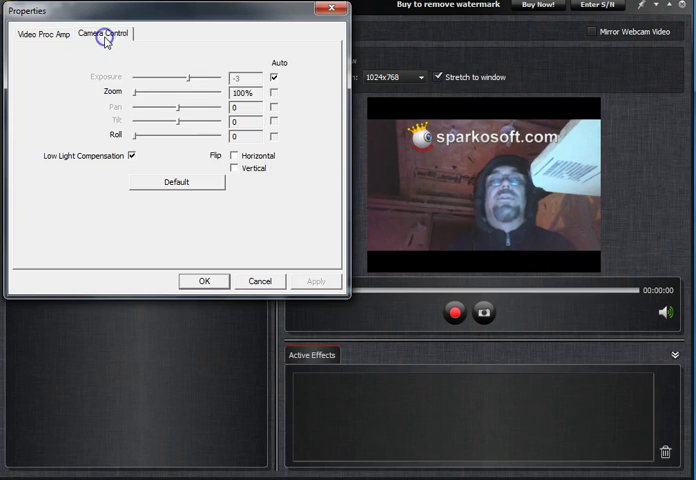
{"action": "left_click", "coordinate": [141, 93]}
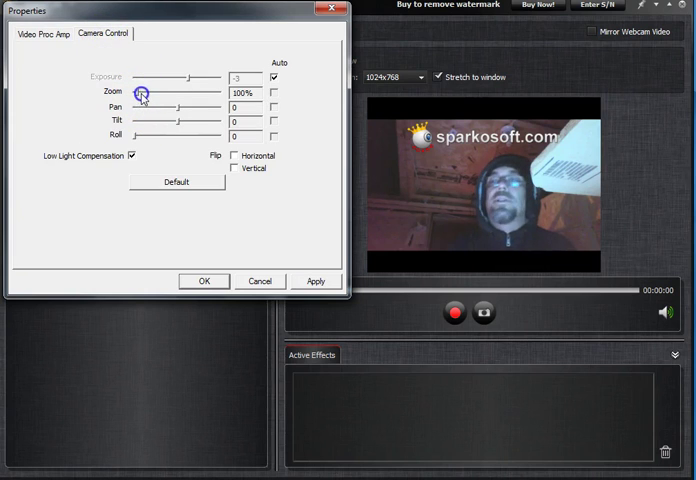
{"action": "left_click_drag", "start_coordinate": [141, 93], "coordinate": [163, 96]}
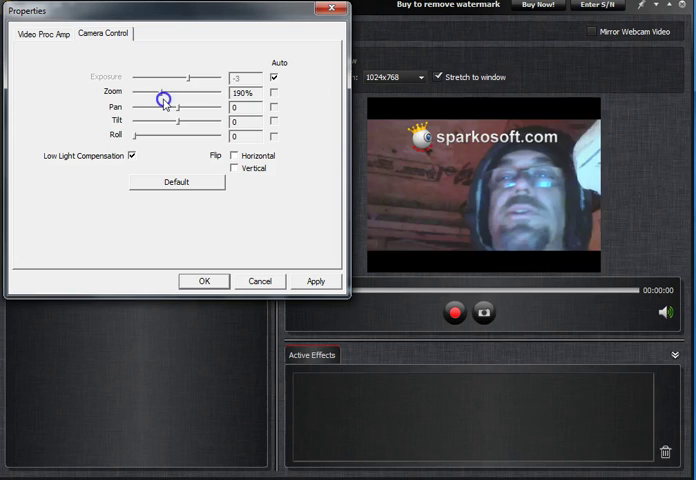
{"action": "left_click_drag", "start_coordinate": [163, 99], "coordinate": [238, 107]}
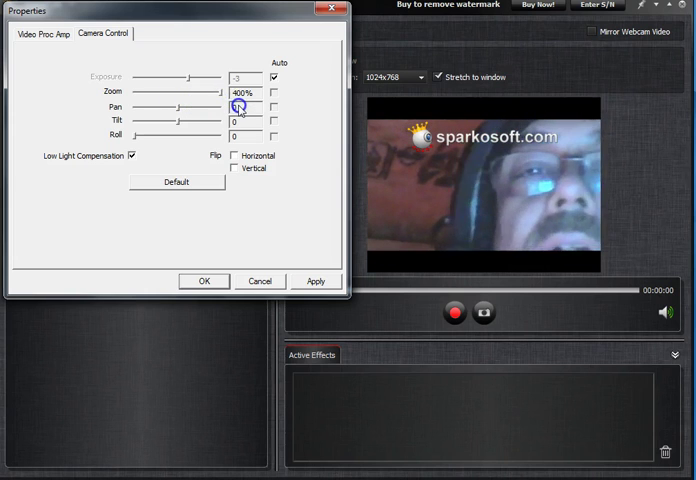
{"action": "left_click", "coordinate": [238, 107]}
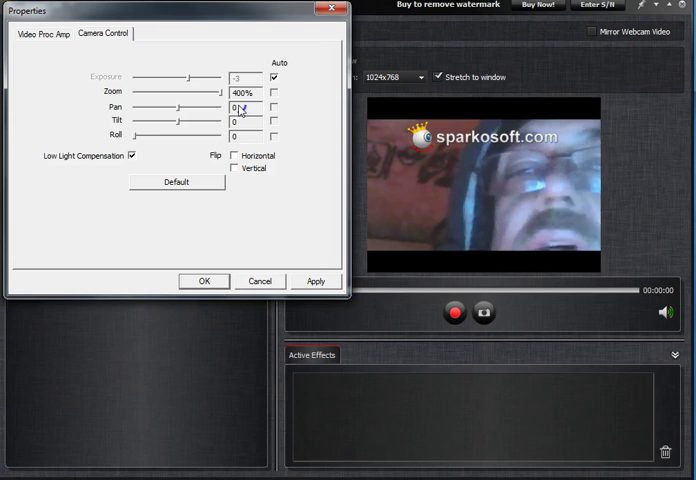
{"action": "left_click_drag", "start_coordinate": [220, 92], "coordinate": [133, 93]}
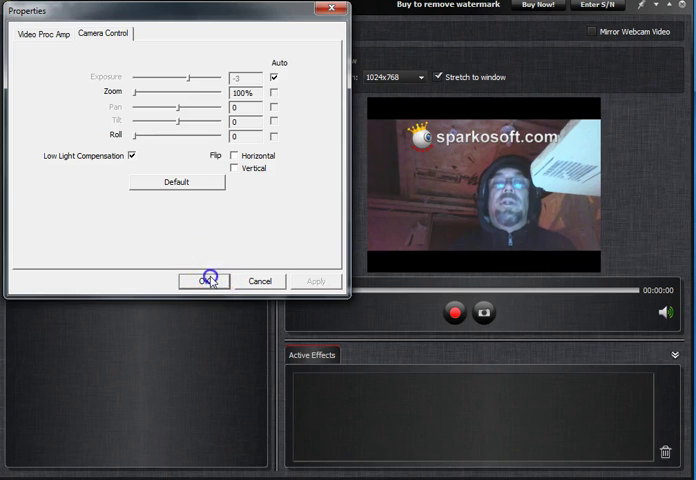
{"action": "left_click", "coordinate": [204, 281]}
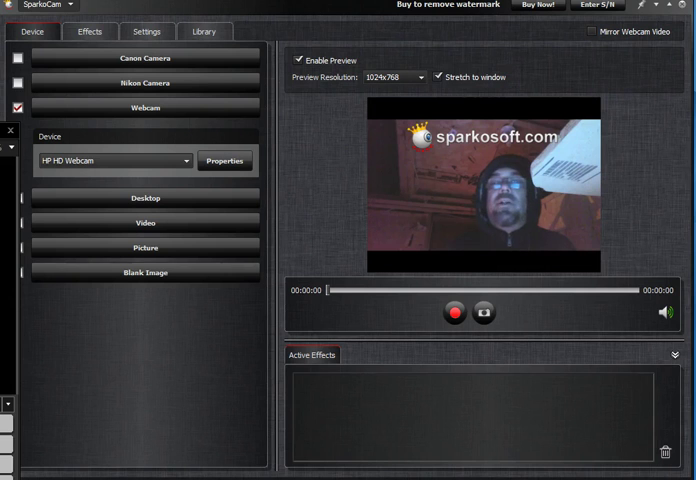
Move the XSplit window aside and record a one-second webcam clip, then stop.
{"action": "left_click_drag", "start_coordinate": [15, 93], "coordinate": [378, 93]}
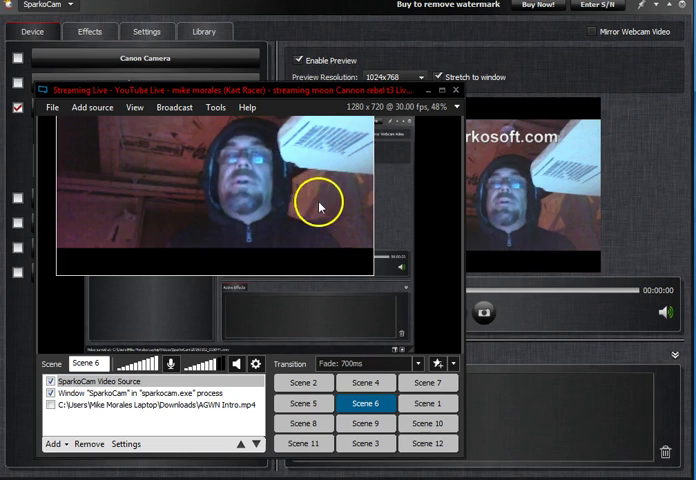
{"action": "left_click", "coordinate": [456, 90]}
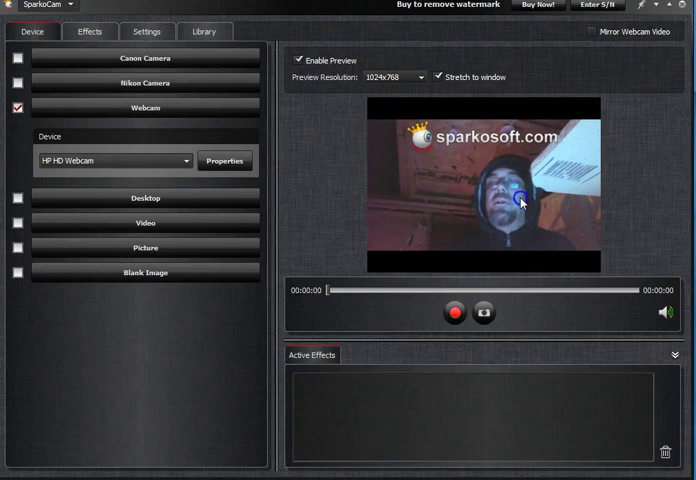
{"action": "left_click", "coordinate": [456, 312]}
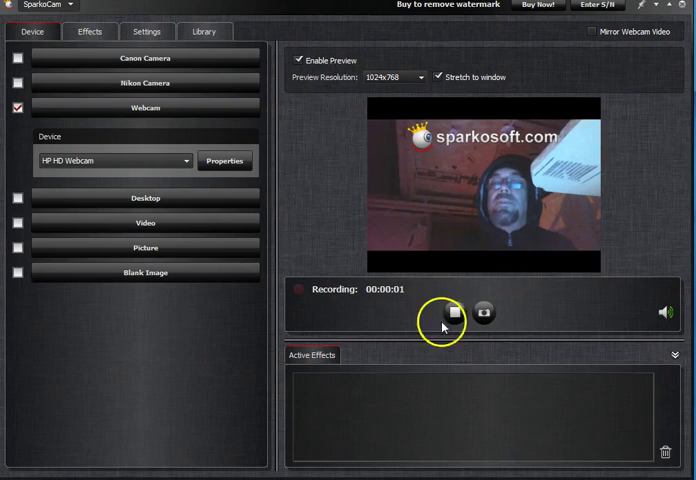
{"action": "left_click", "coordinate": [455, 314]}
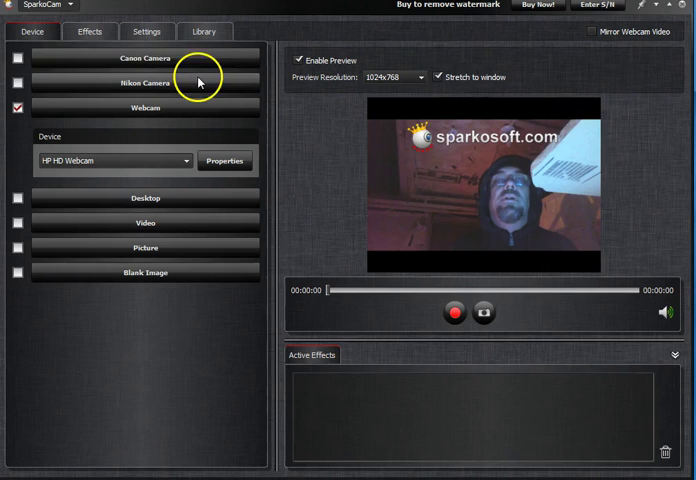
Switch back to the Canon EOS Rebel T3 moon feed and show its Device settings panel.
{"action": "left_click", "coordinate": [19, 61]}
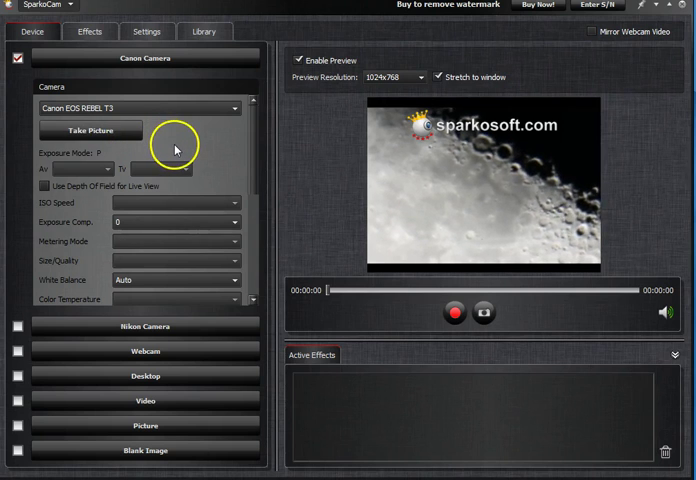
{"action": "left_click", "coordinate": [203, 32]}
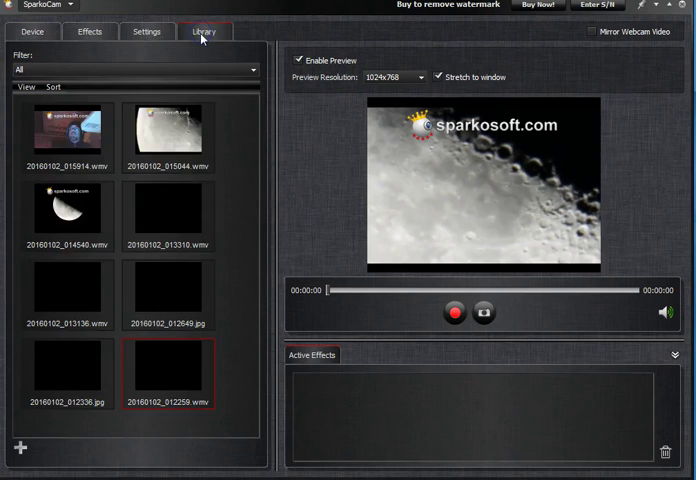
{"action": "mouse_move", "coordinate": [67, 132]}
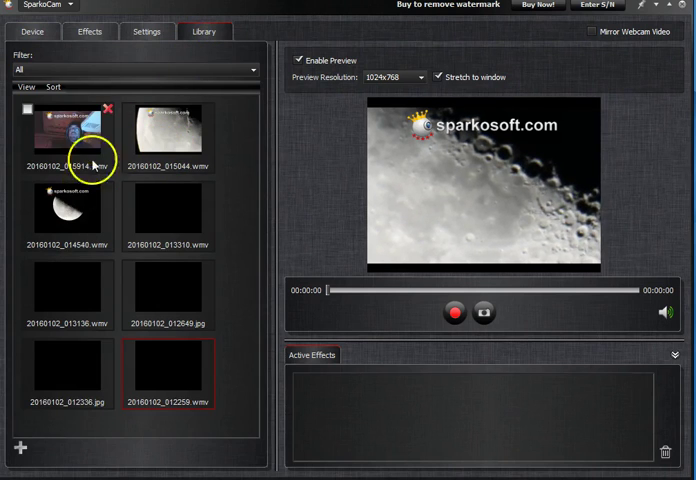
{"action": "left_click", "coordinate": [143, 31]}
{"action": "left_click", "coordinate": [32, 31]}
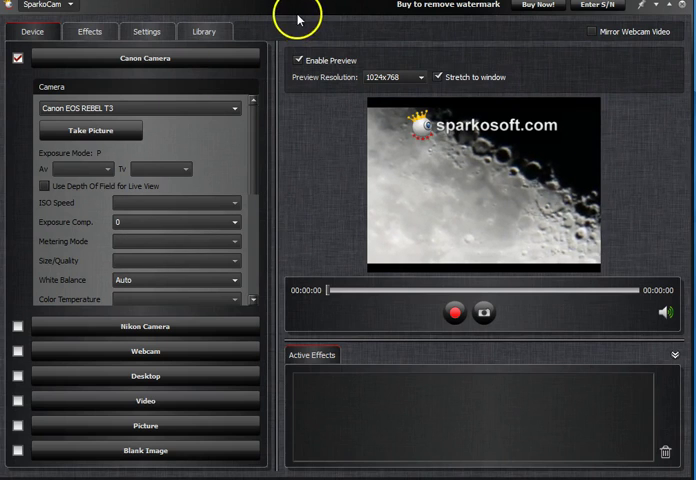
{"action": "mouse_move", "coordinate": [297, 10]}
{"action": "left_mouse_down"}
{"action": "mouse_move", "coordinate": [296, 105]}
{"action": "mouse_move", "coordinate": [30, 112]}
{"action": "left_mouse_up"}
Maximize SparkoCam and bring the XSplit Streaming Live window in over it.
{"action": "left_click", "coordinate": [296, 92]}
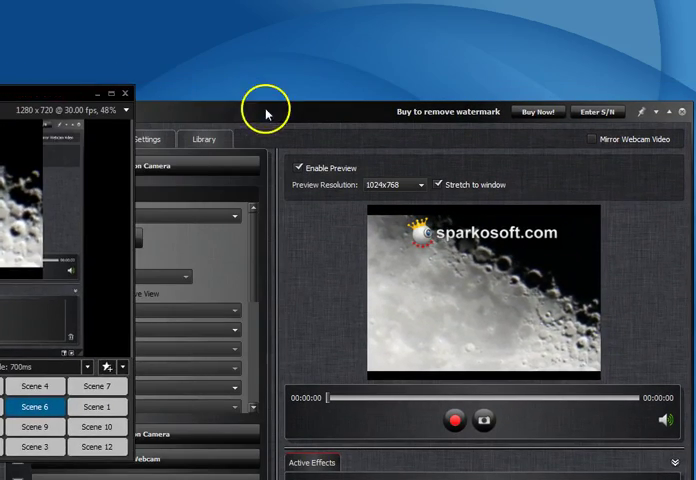
{"action": "mouse_move", "coordinate": [268, 112]}
{"action": "left_mouse_down"}
{"action": "mouse_move", "coordinate": [260, 78]}
{"action": "mouse_move", "coordinate": [276, 12]}
{"action": "left_mouse_up"}
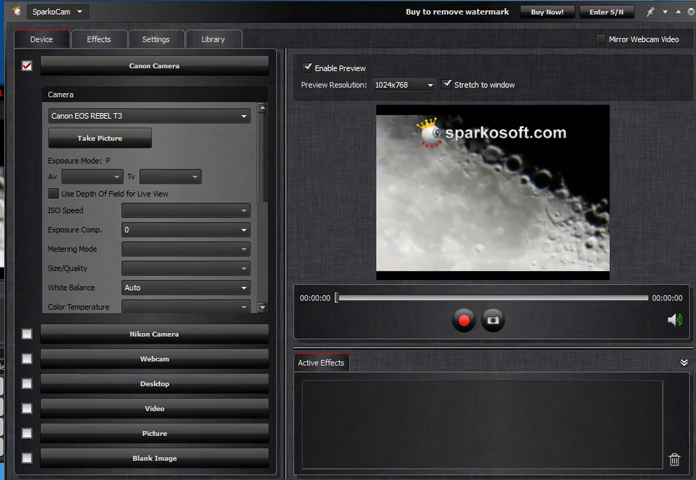
{"action": "mouse_move", "coordinate": [40, 96]}
{"action": "left_mouse_down"}
{"action": "mouse_move", "coordinate": [292, 96]}
{"action": "mouse_move", "coordinate": [302, 84]}
{"action": "left_mouse_up"}
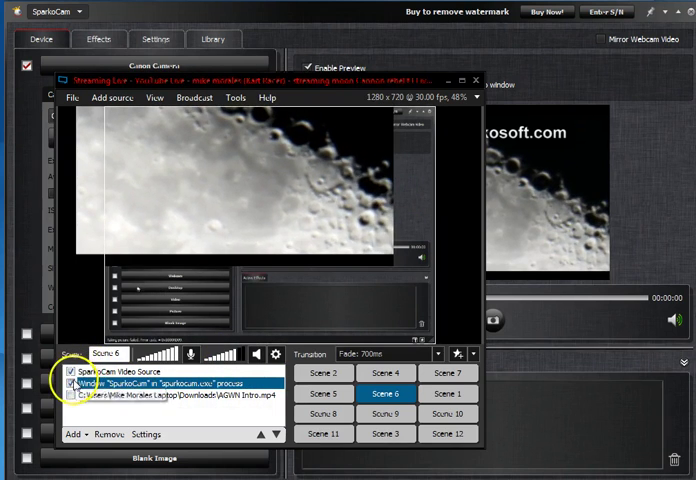
Enable Scene 6's SparkoCam sources, reposition the moon video, and disable AGWN Intro.mp4.
{"action": "left_click", "coordinate": [70, 384]}
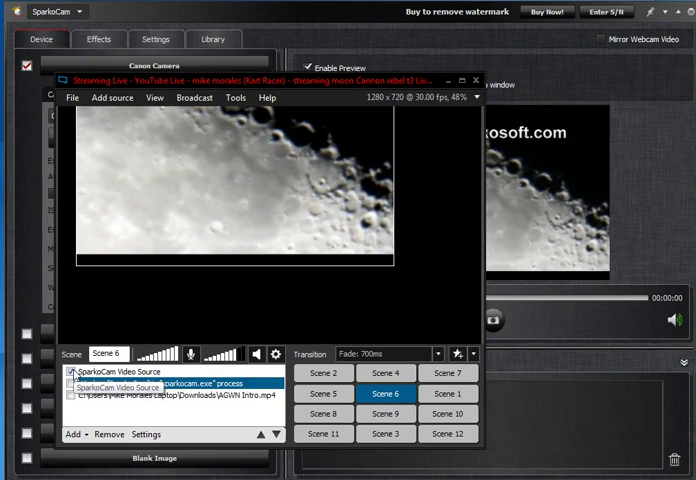
{"action": "left_click_drag", "start_coordinate": [283, 218], "coordinate": [300, 240]}
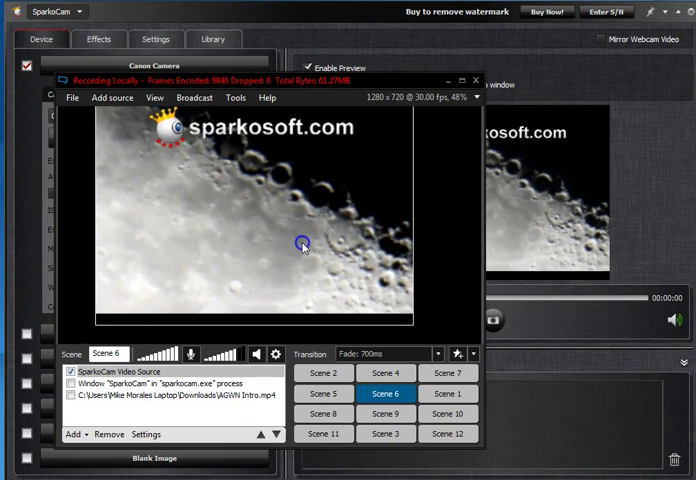
{"action": "left_click", "coordinate": [71, 384]}
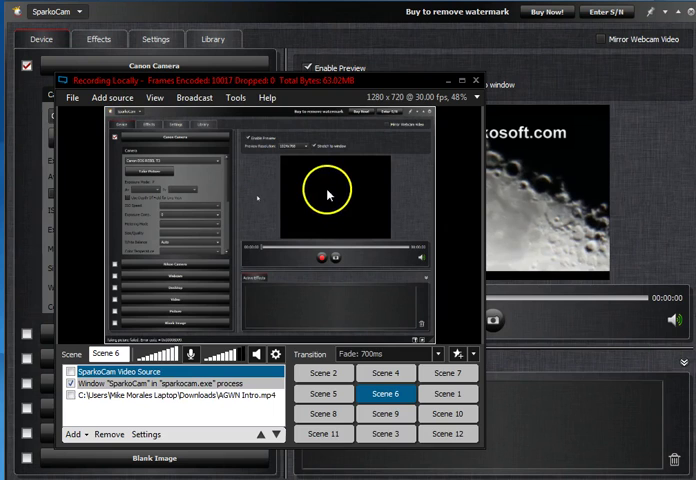
{"action": "left_click", "coordinate": [71, 372]}
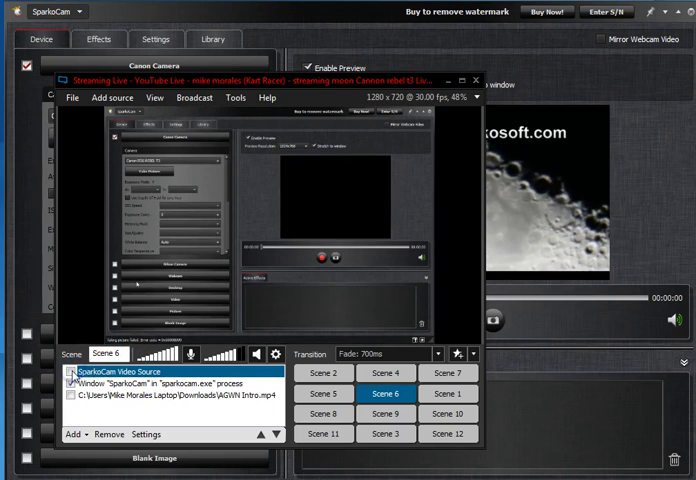
{"action": "left_click", "coordinate": [71, 383]}
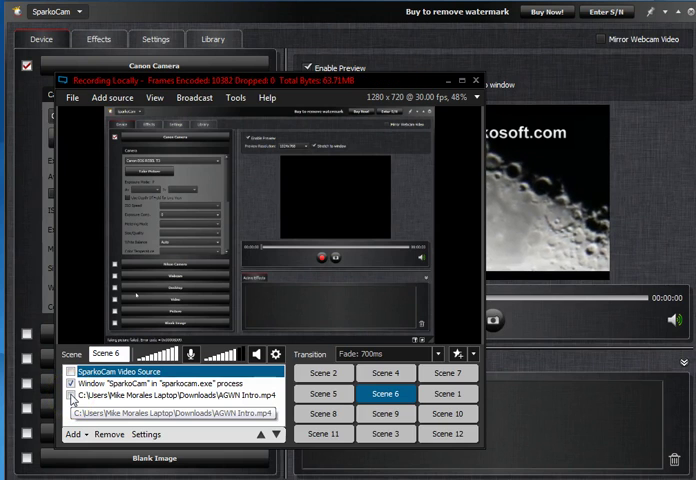
{"action": "left_click", "coordinate": [71, 395]}
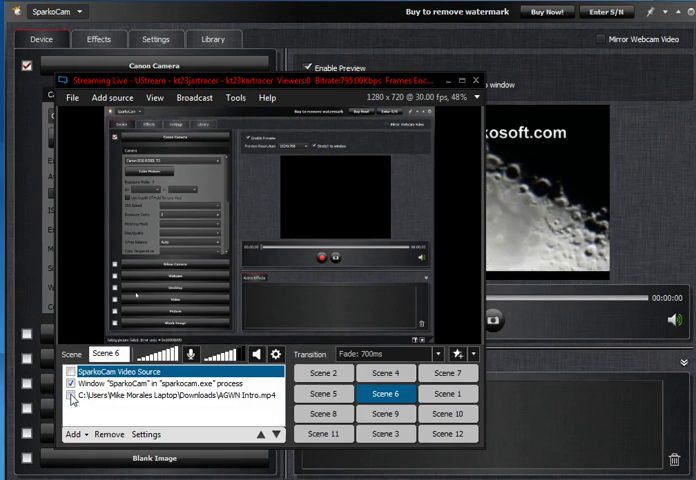
{"action": "left_click", "coordinate": [71, 395]}
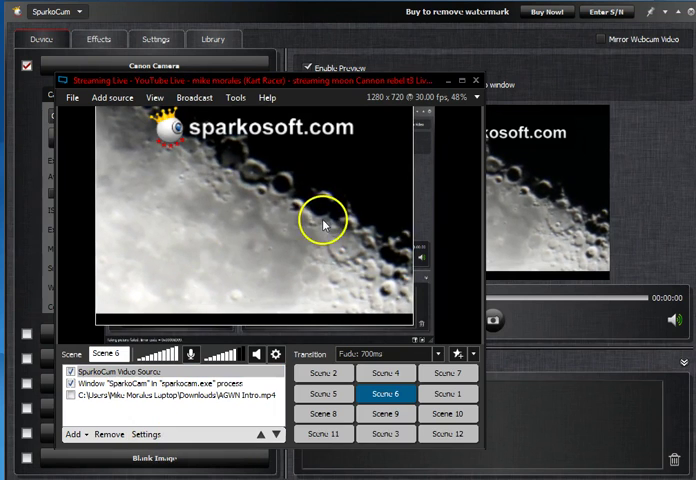
Review the broadcast channels, select SparkoCam Video Source, and bring up the Help menu.
{"action": "left_click", "coordinate": [193, 98]}
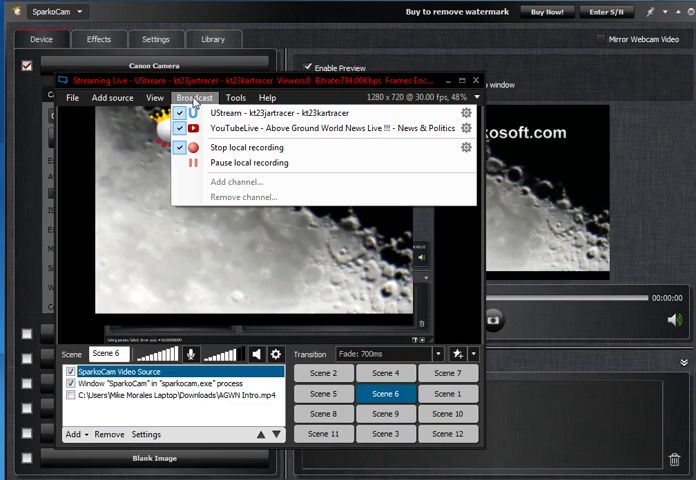
{"action": "left_click", "coordinate": [193, 98]}
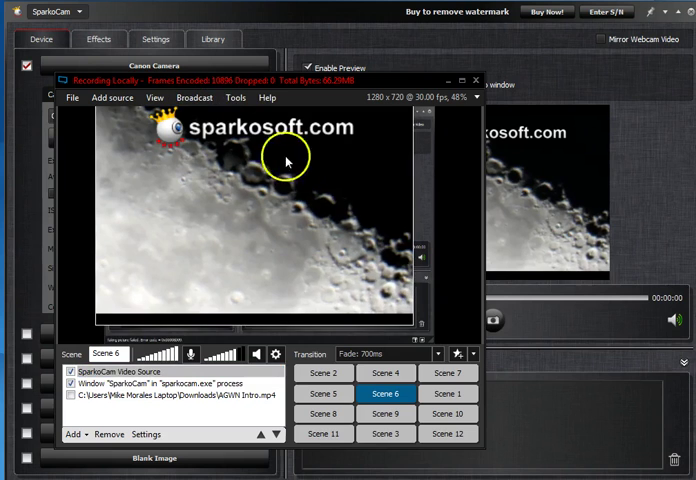
{"action": "left_click", "coordinate": [90, 372]}
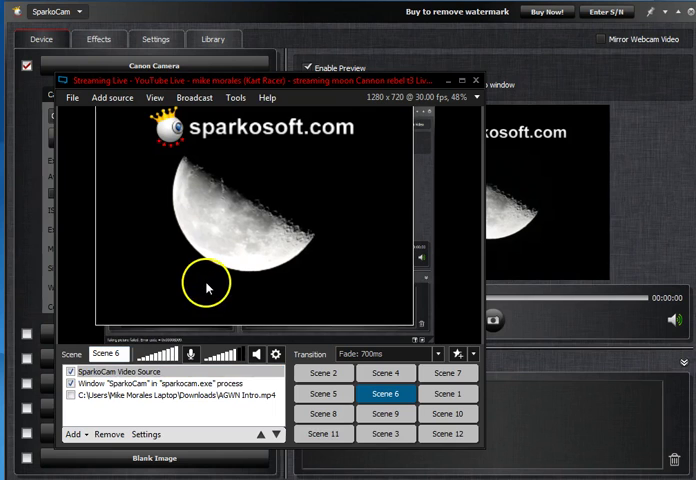
{"action": "left_click", "coordinate": [118, 371]}
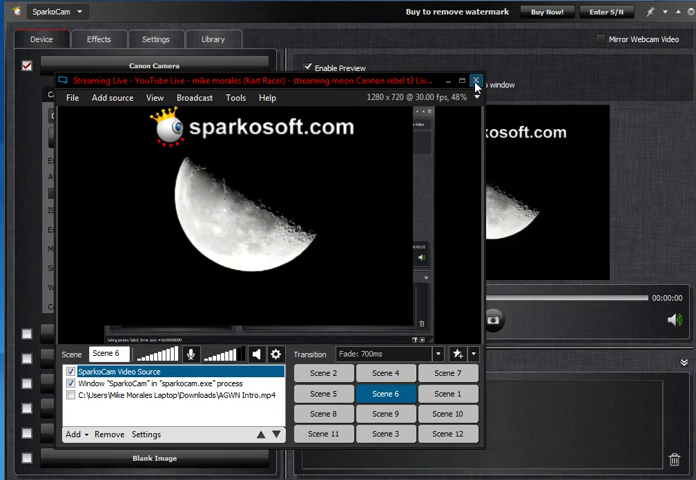
{"action": "left_click", "coordinate": [194, 97]}
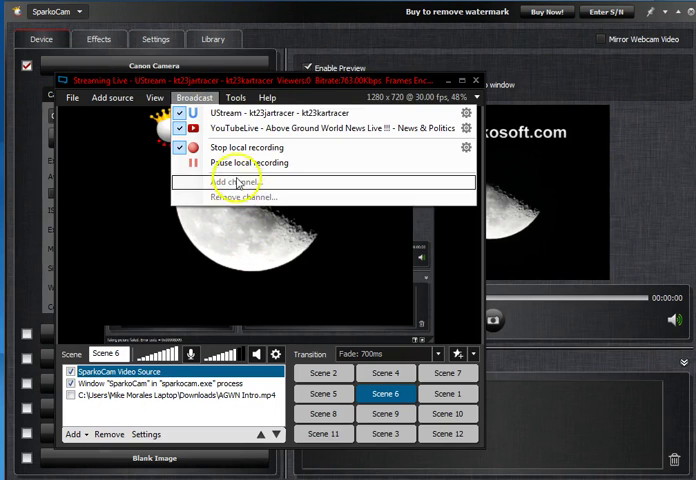
{"action": "left_click", "coordinate": [266, 97]}
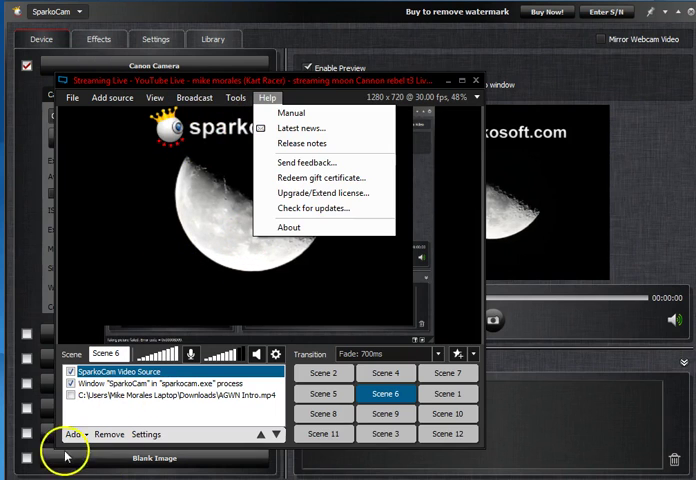